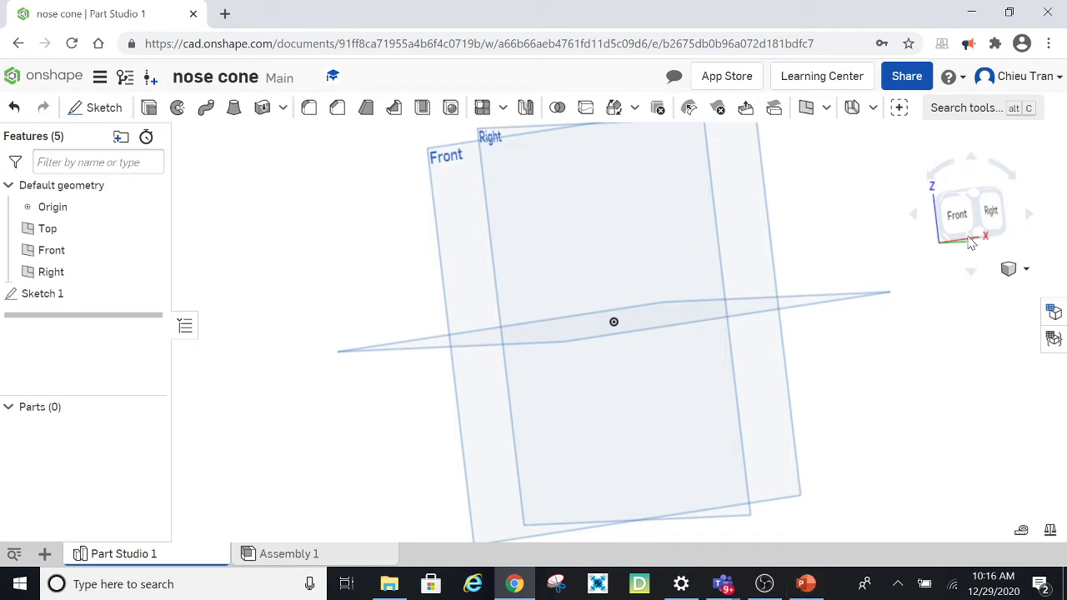
Orbit the view with the view cube so it faces roughly toward the Front plane.
left_click_drag(965, 217, 976, 199)
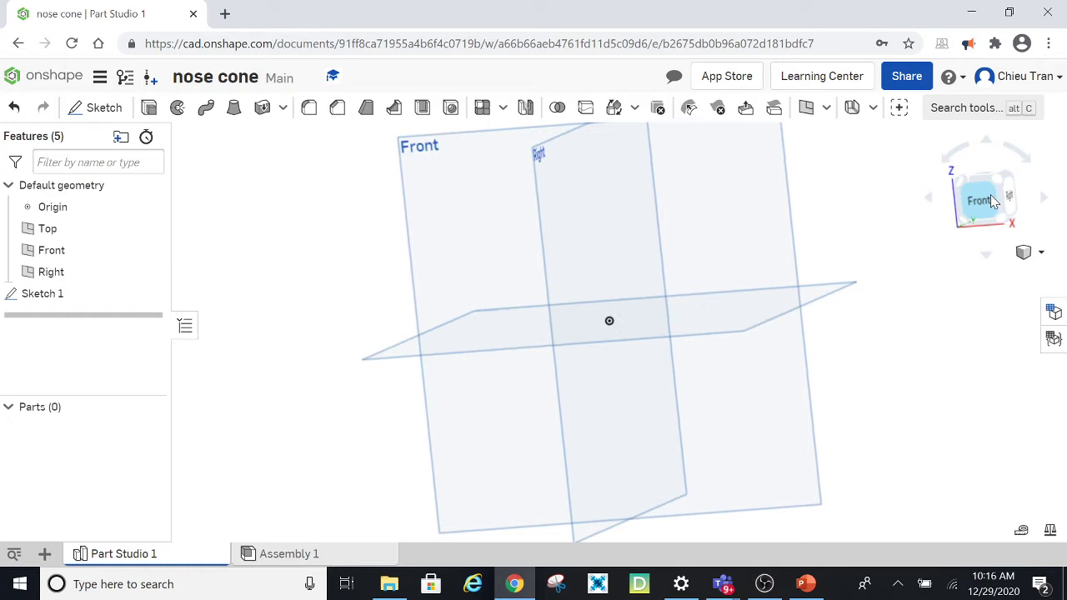
left_click_drag(974, 199, 982, 200)
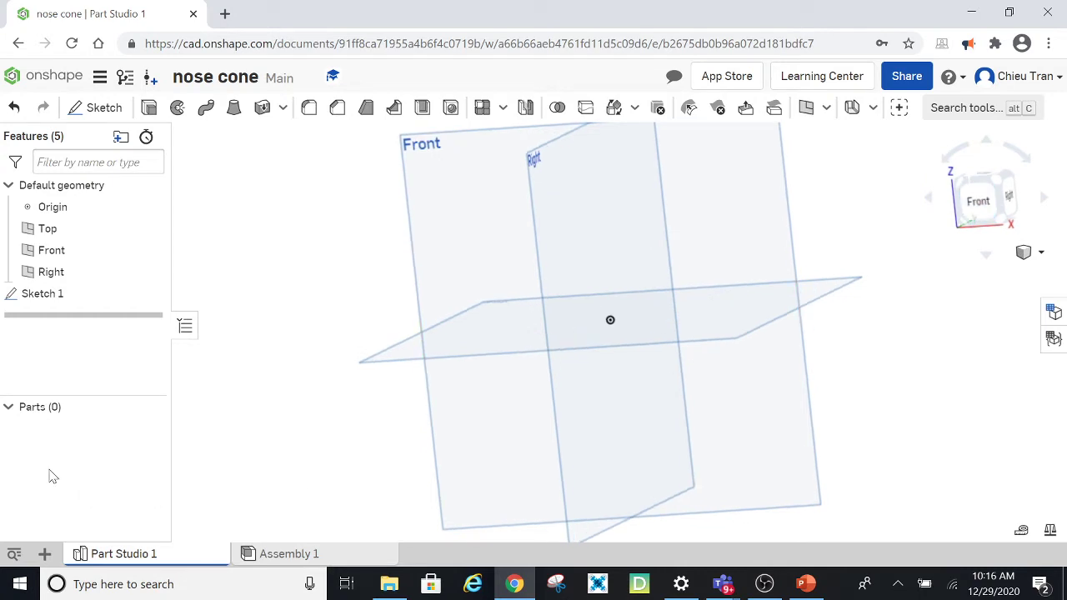
Start a sketch on the Front plane and draw a closed right triangle from the origin.
left_click(97, 108)
left_click(446, 238)
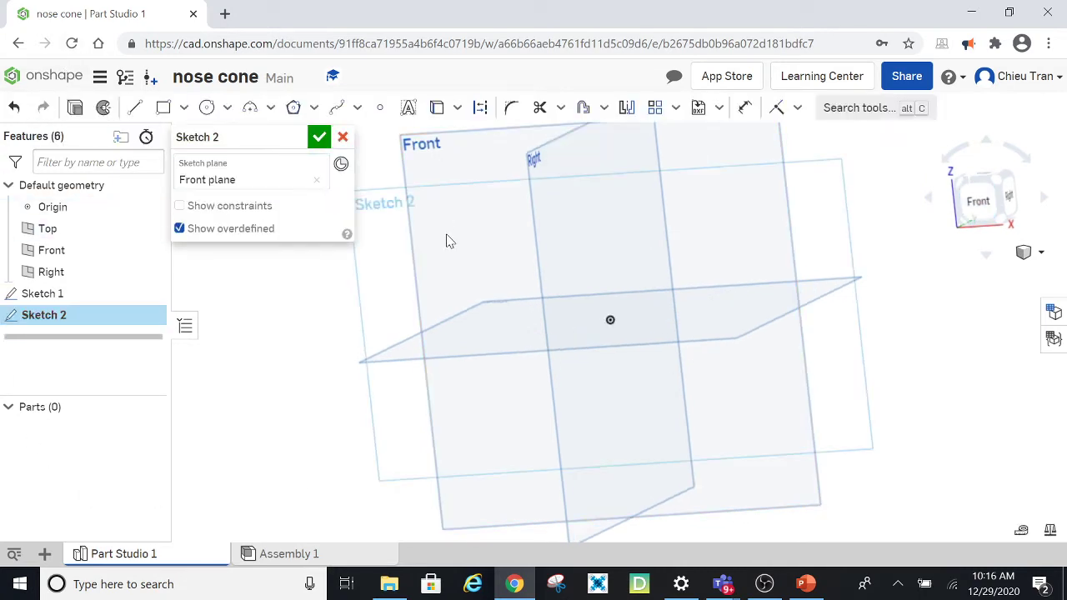
left_click(979, 206)
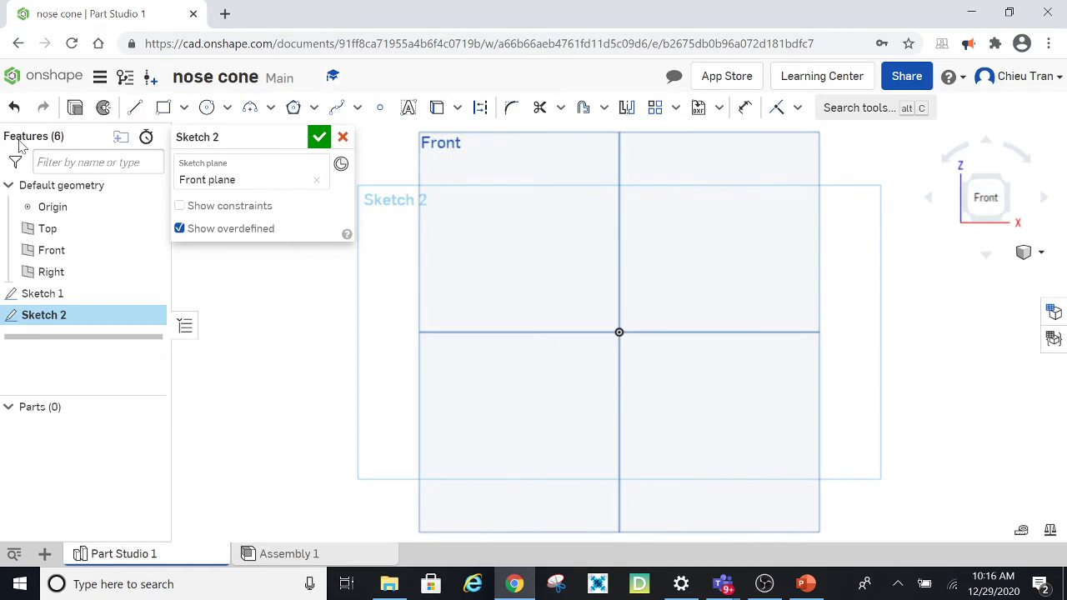
left_click(135, 106)
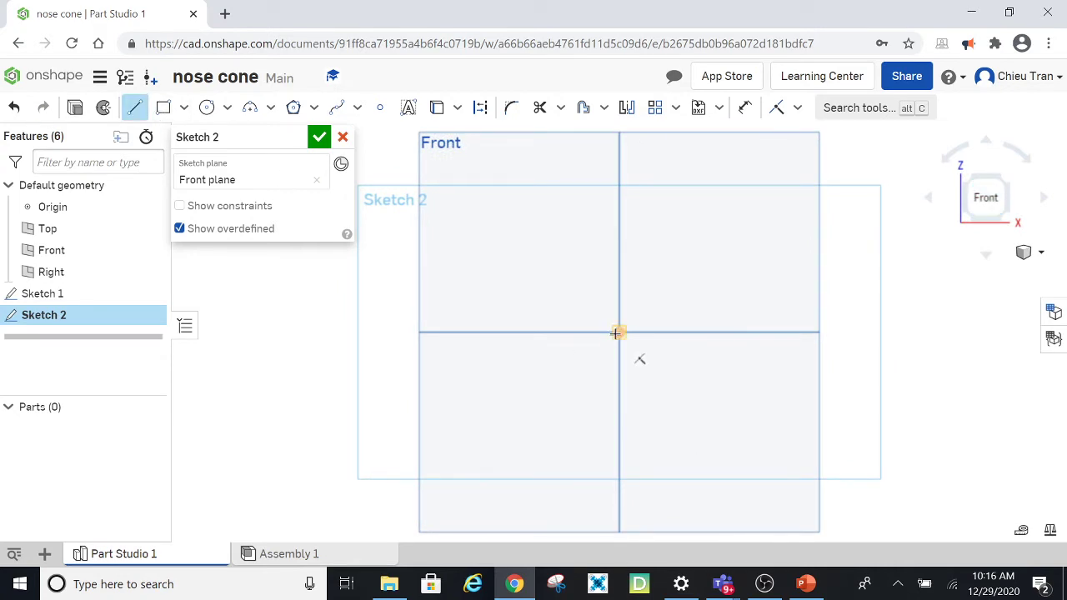
left_click(618, 332)
left_click(543, 331)
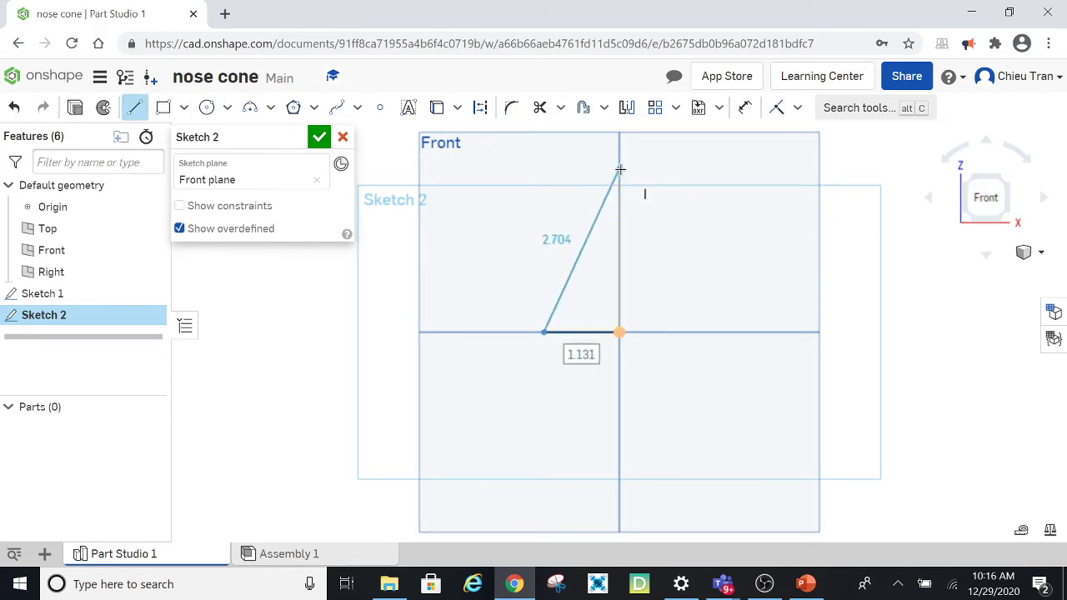
left_click(619, 170)
left_click(619, 333)
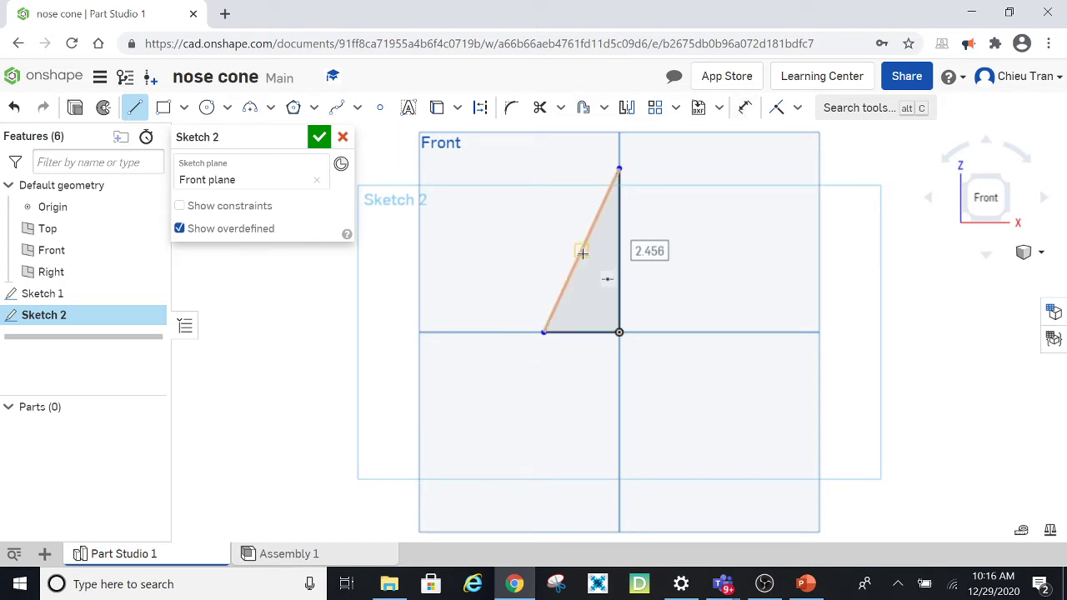
Offset the slanted edge 0.25 in toward the inside and trim its overhanging end.
left_click(586, 111)
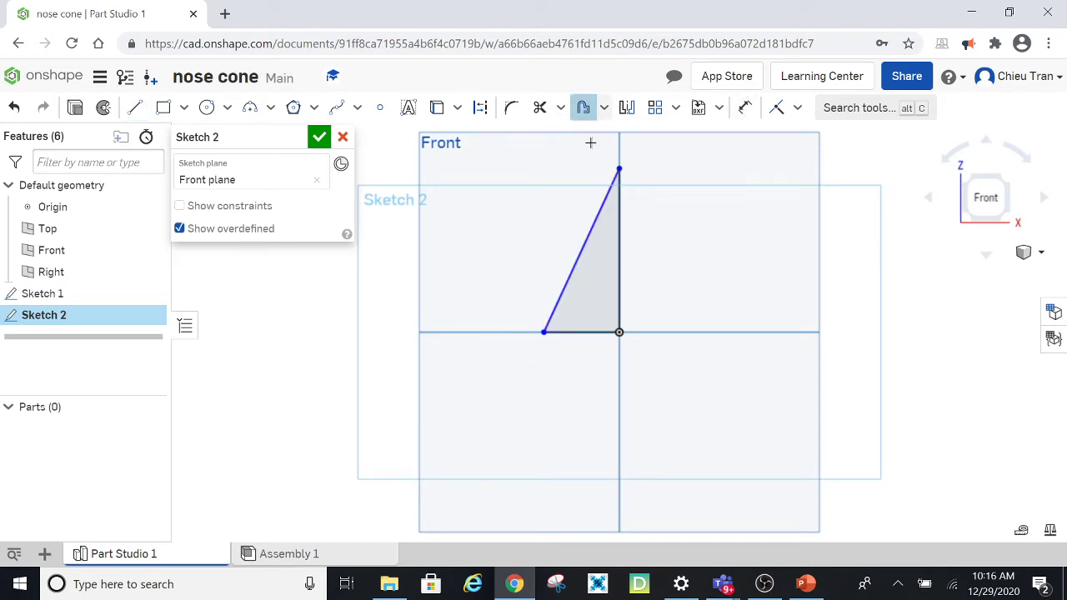
left_click(579, 255)
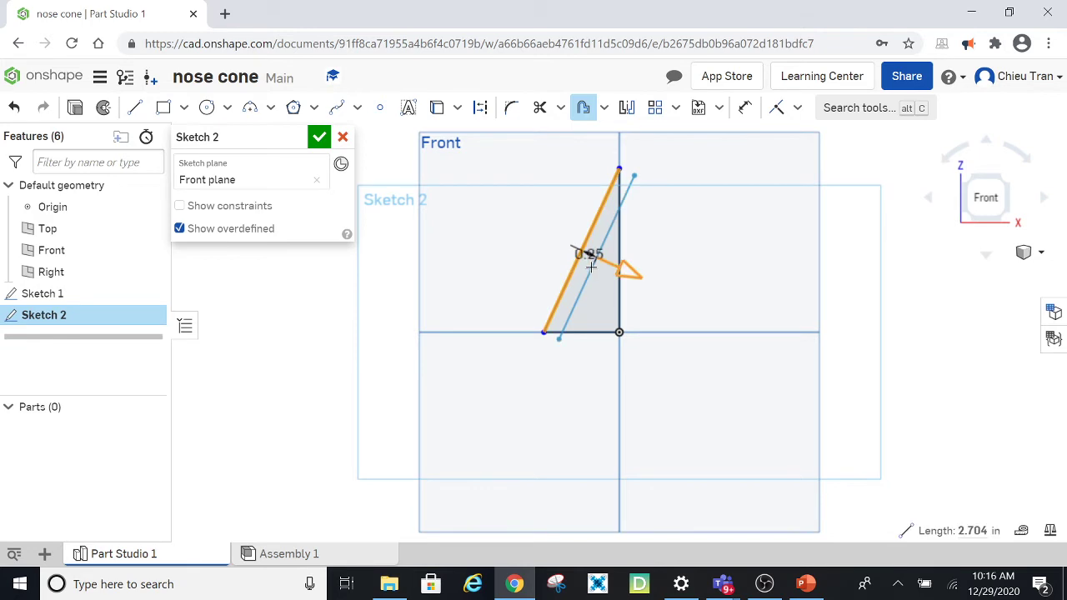
left_click(531, 225)
left_click(531, 225)
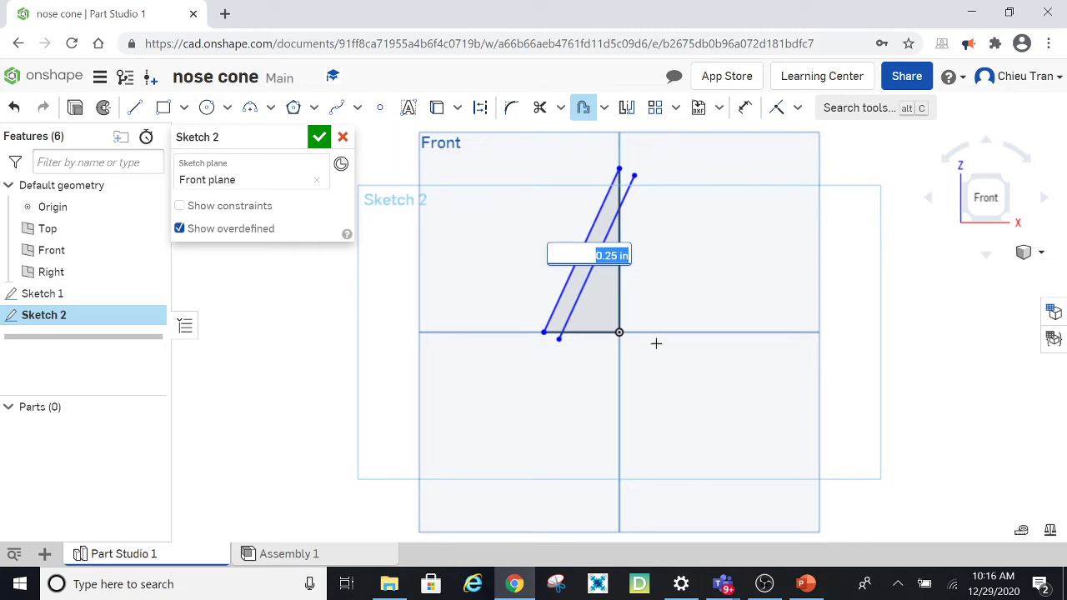
key("Return")
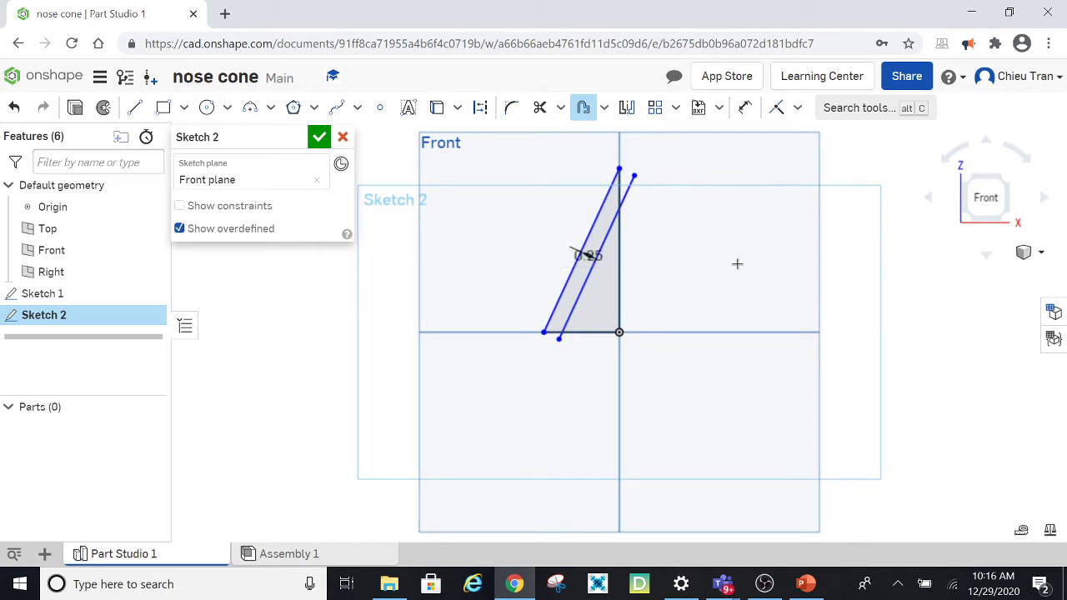
left_click(540, 107)
left_click(631, 187)
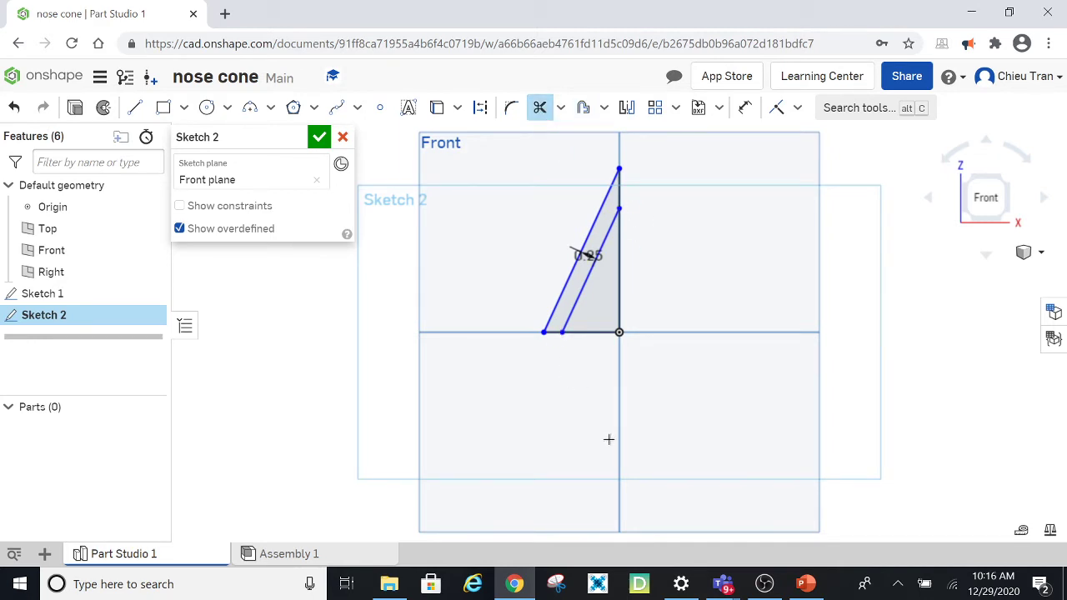
Draw a short 0.6 in vertical line straight down from the origin.
left_click(135, 108)
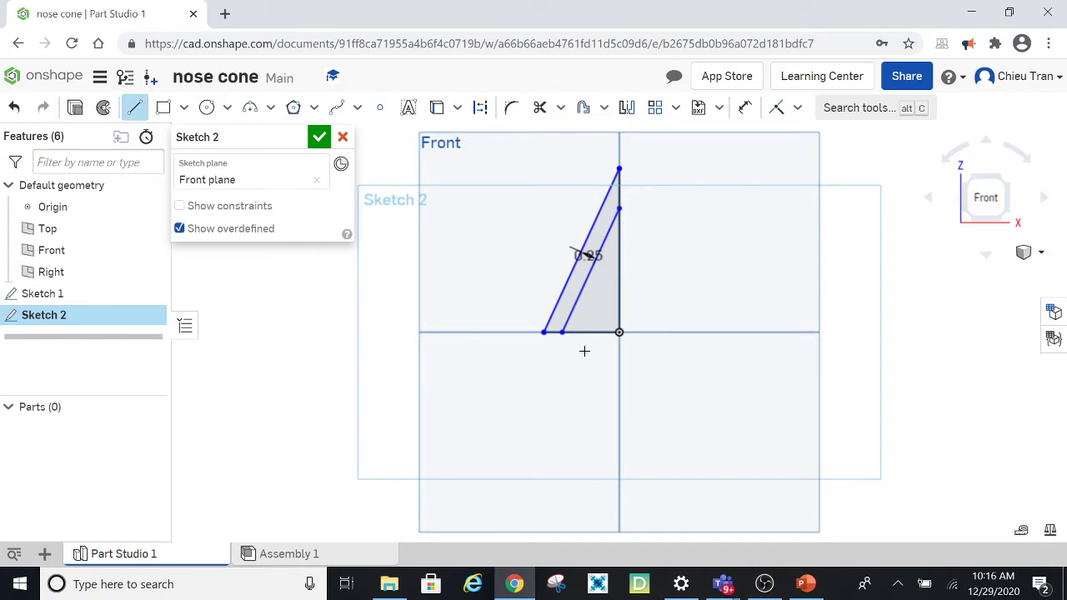
left_click(618, 333)
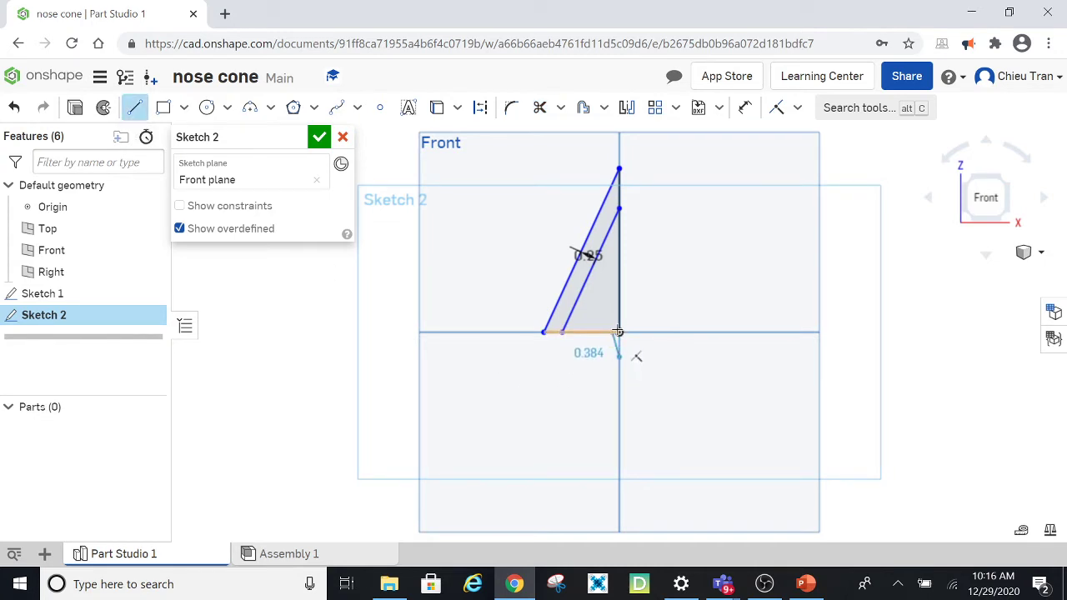
type("0.6")
key("Return")
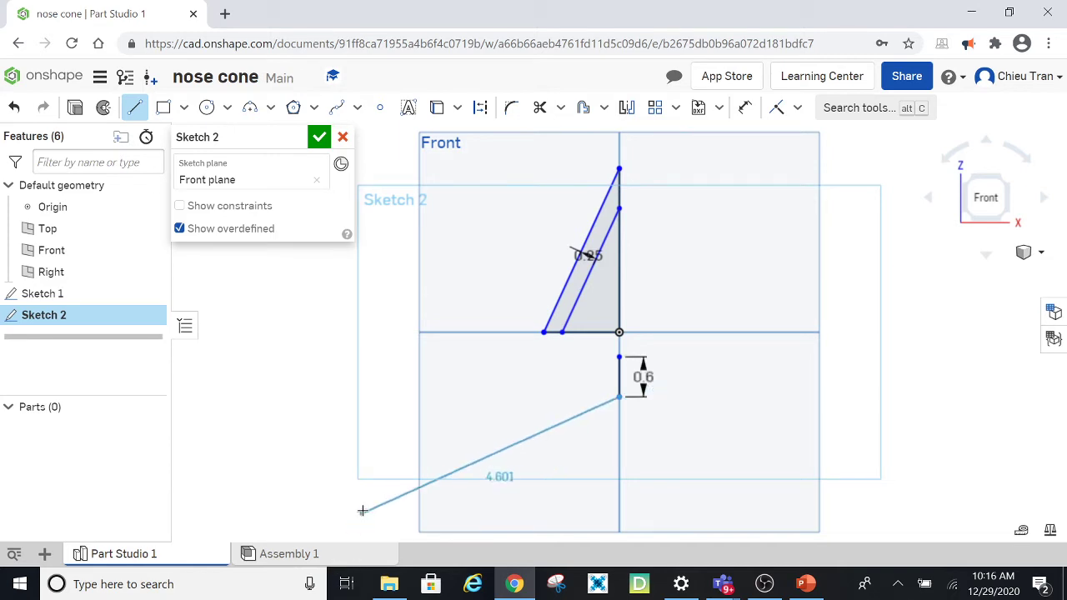
key("Escape")
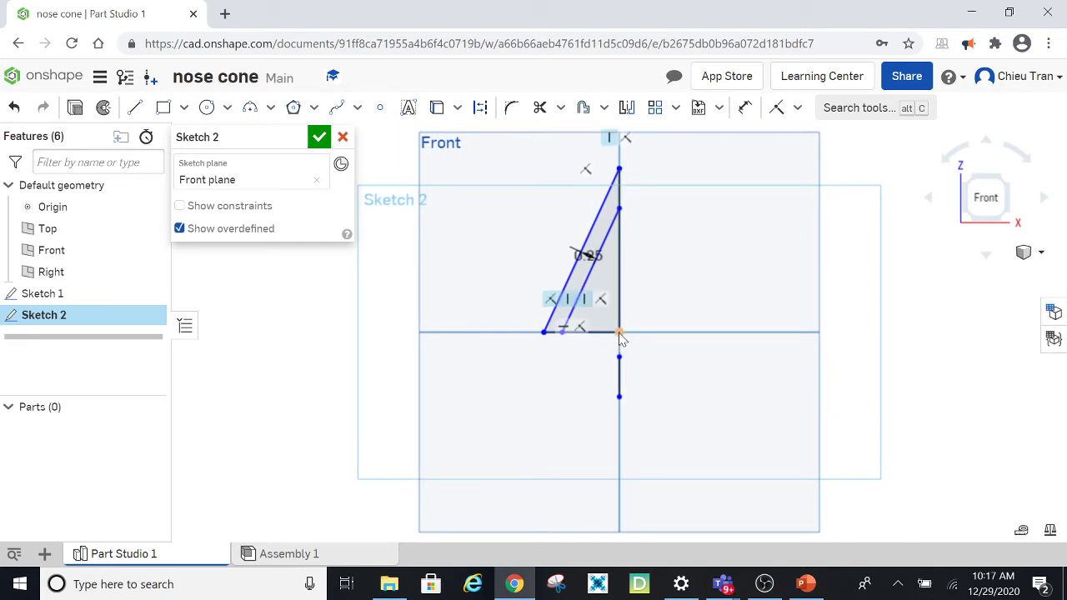
Dimension the triangle's height from top vertex to origin as 5 in.
left_click(744, 107)
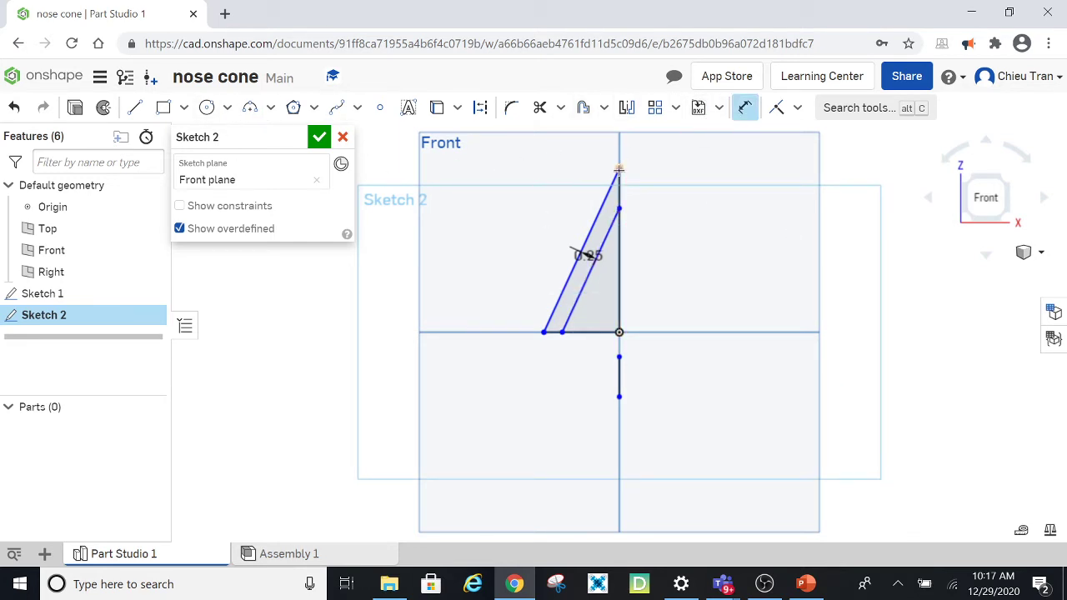
left_click(620, 168)
left_click(619, 331)
left_click(652, 262)
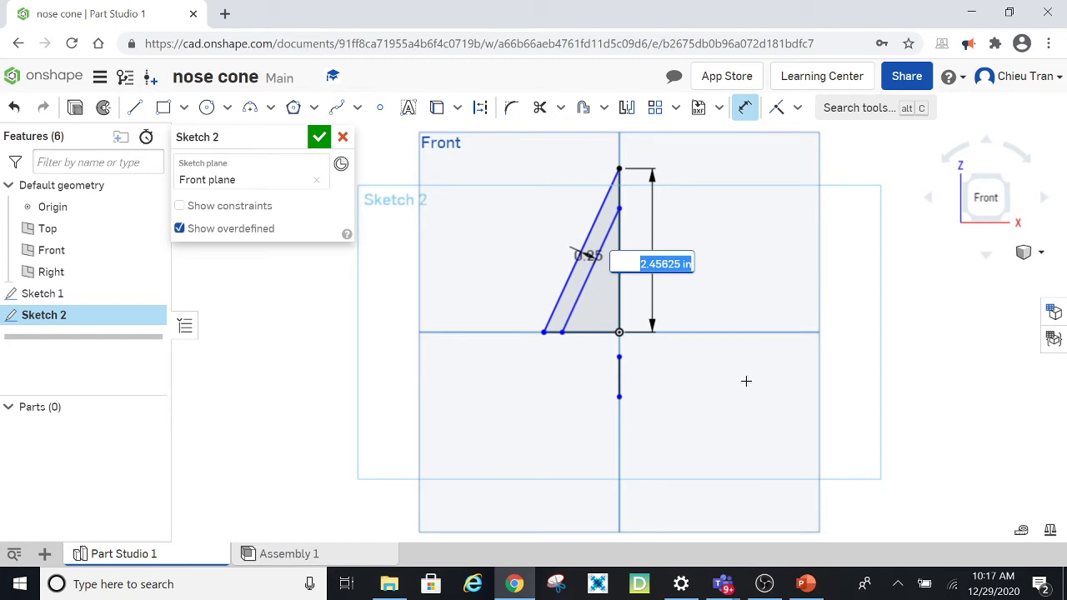
type("5")
key("Return")
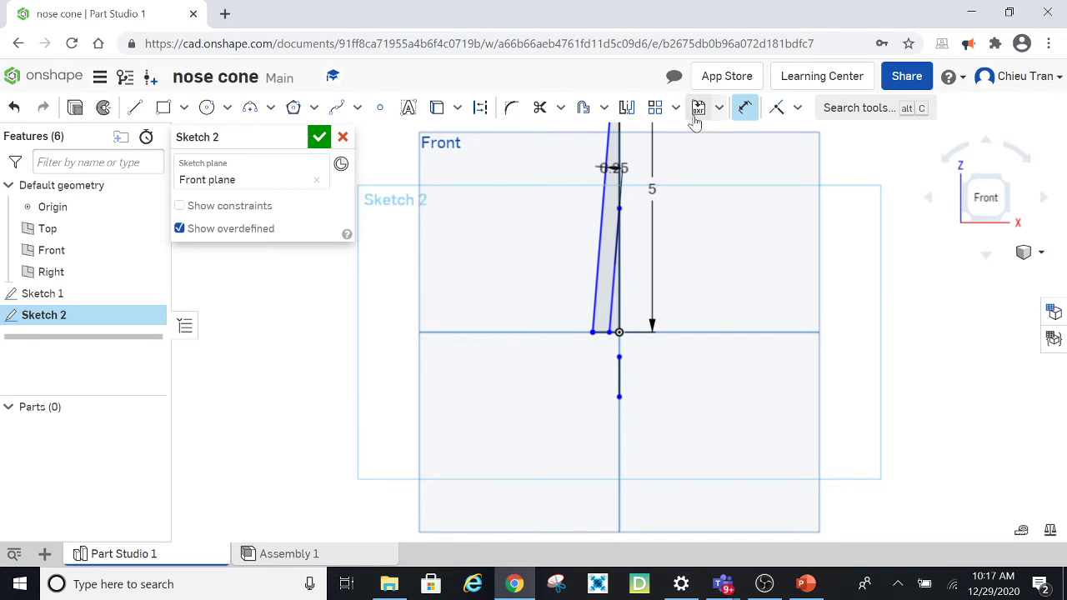
left_click(747, 110)
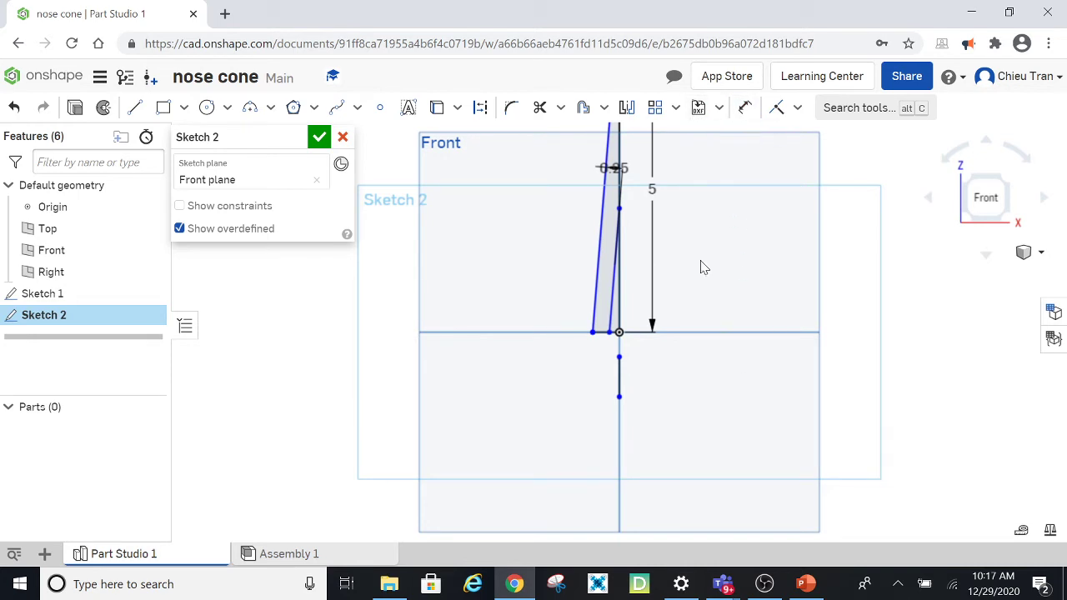
Dimension the horizontal distance from the outer base point to the origin as 0.15 in.
left_click(619, 333)
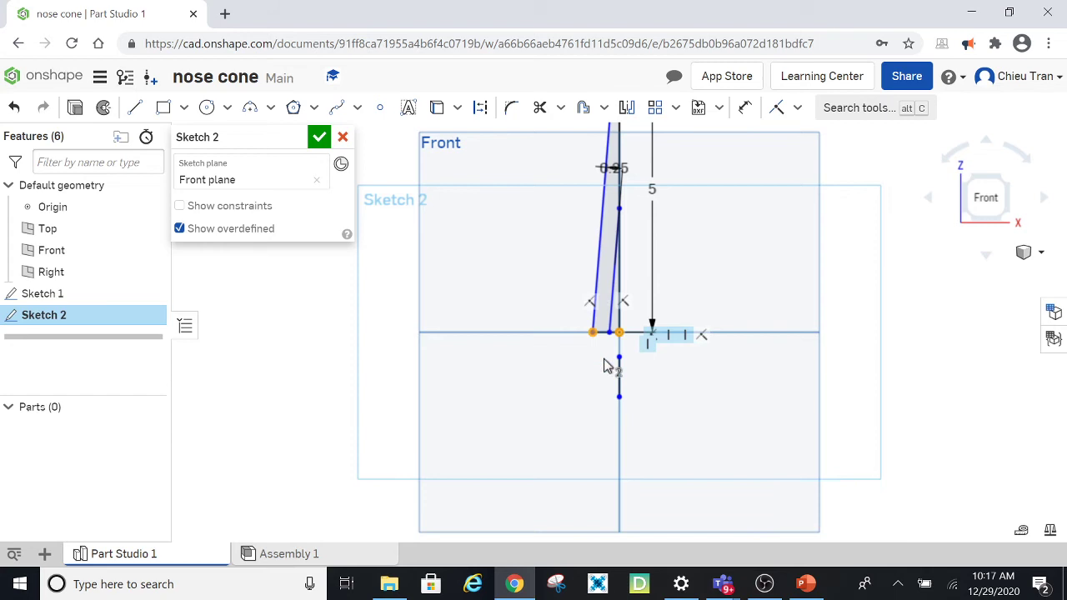
left_click(745, 108)
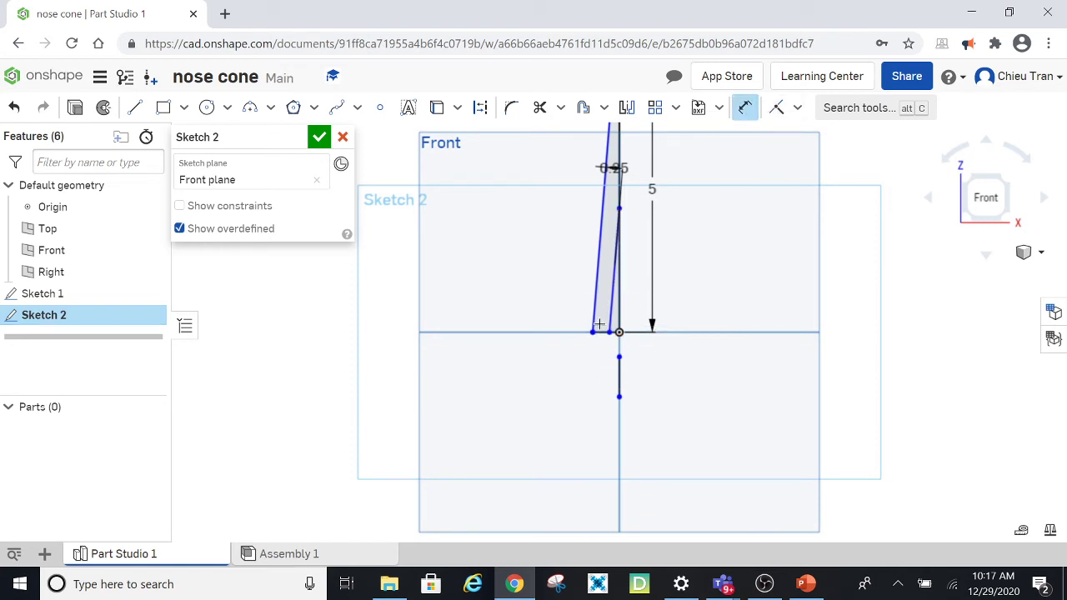
left_click(592, 333)
left_click(619, 333)
left_click(607, 352)
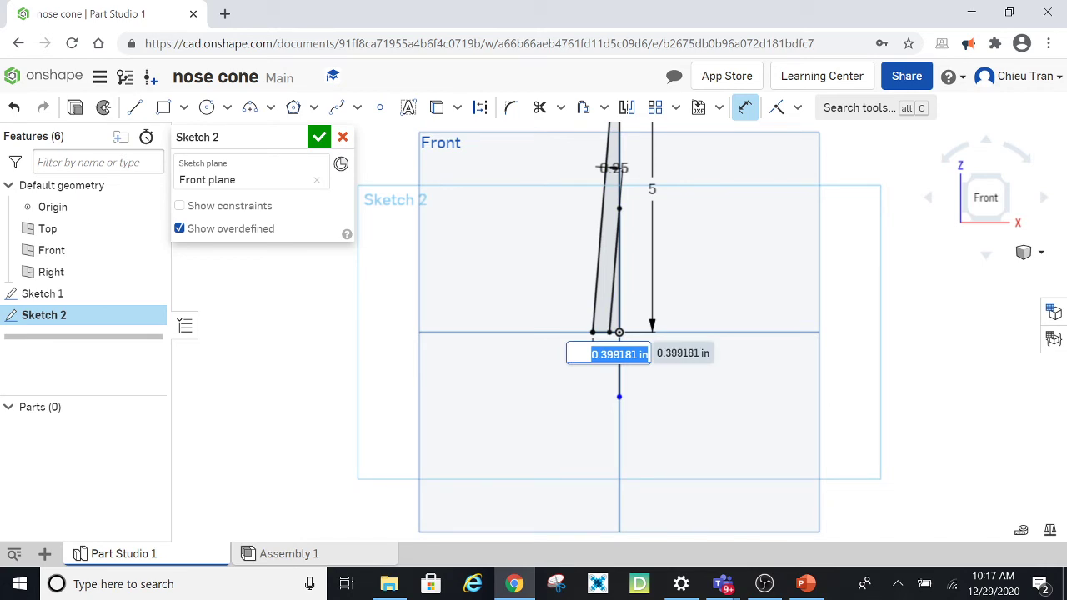
type("0.")
type("15")
key("Return")
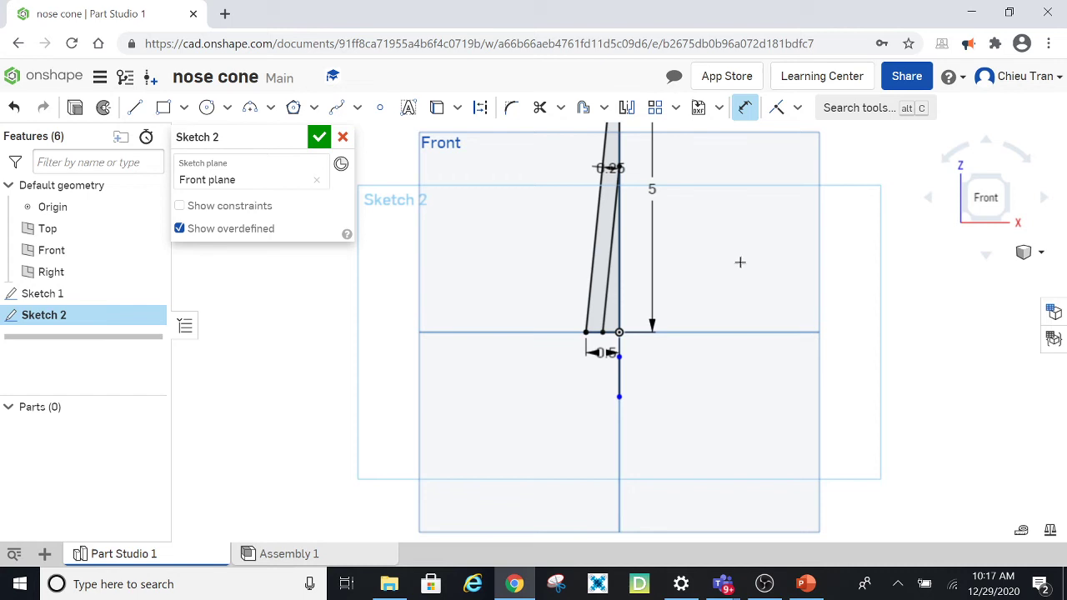
Constrain the outer slanted edge together with the vertical edge.
scroll(739, 262, "up", 3)
scroll(739, 262, "down", 5)
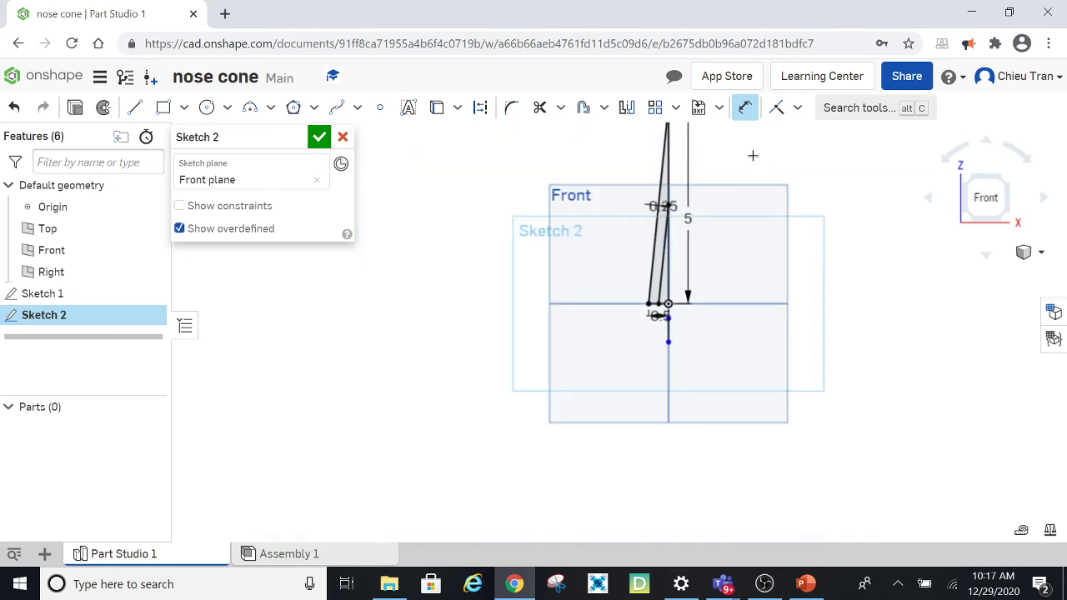
middle_click_drag(723, 222, 714, 241)
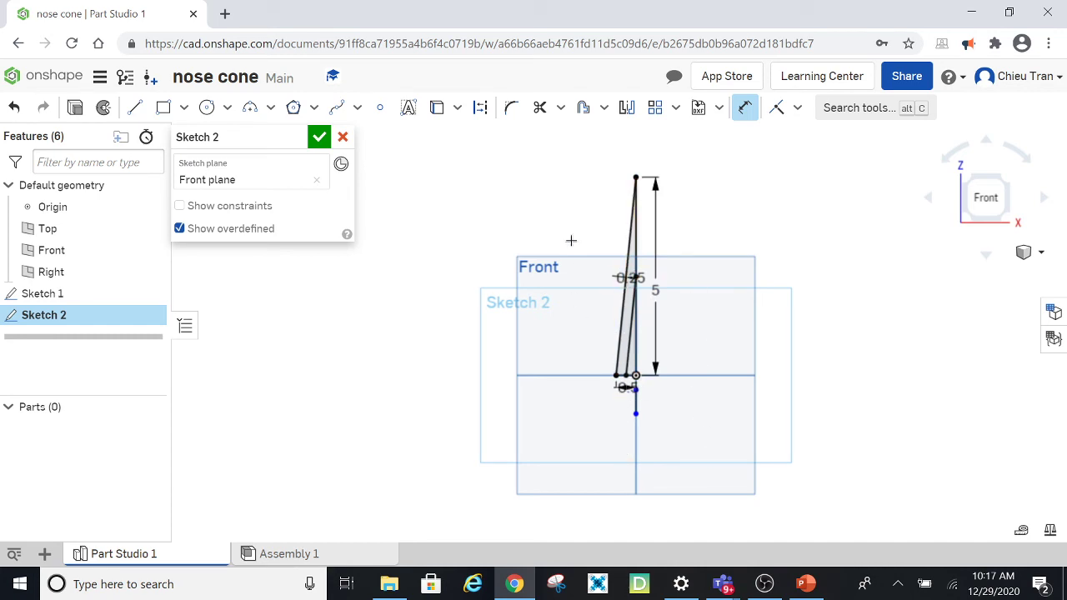
scroll(720, 267, "up", 2)
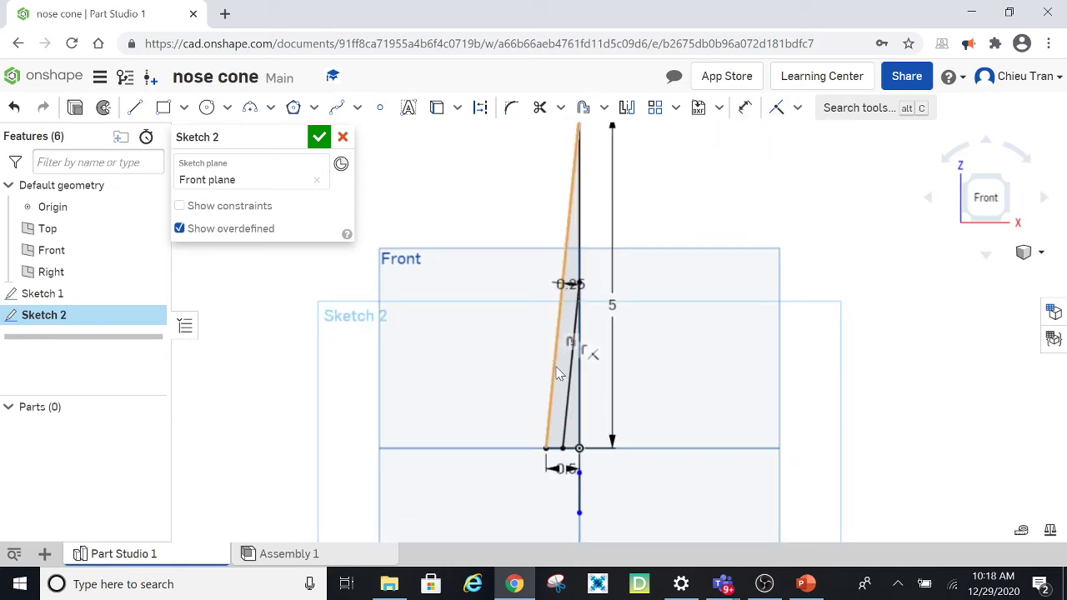
left_click(554, 375)
left_click(579, 417)
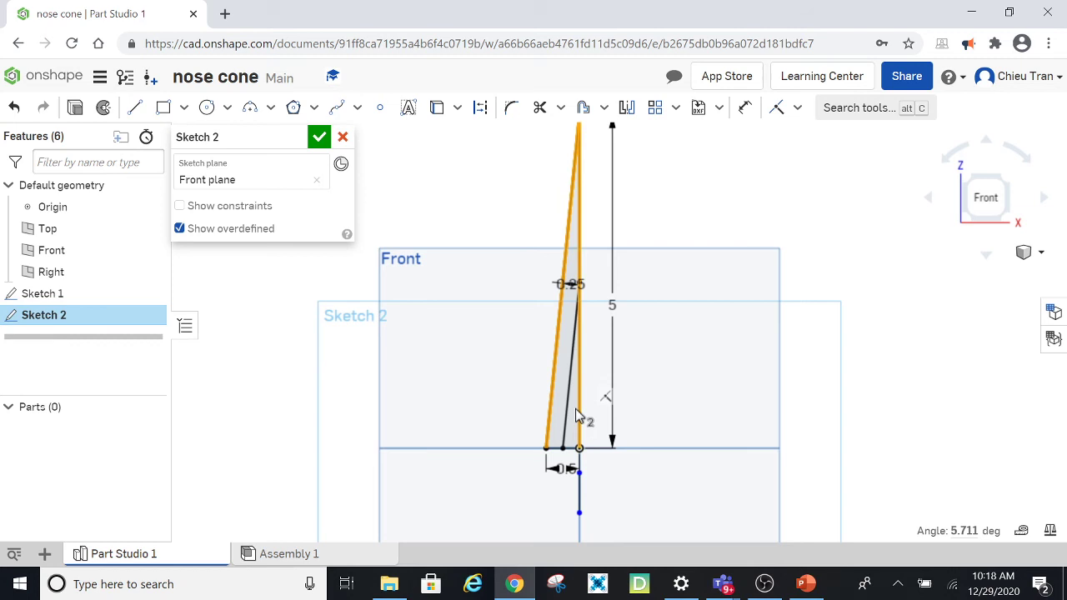
left_click(582, 409)
left_click(570, 384)
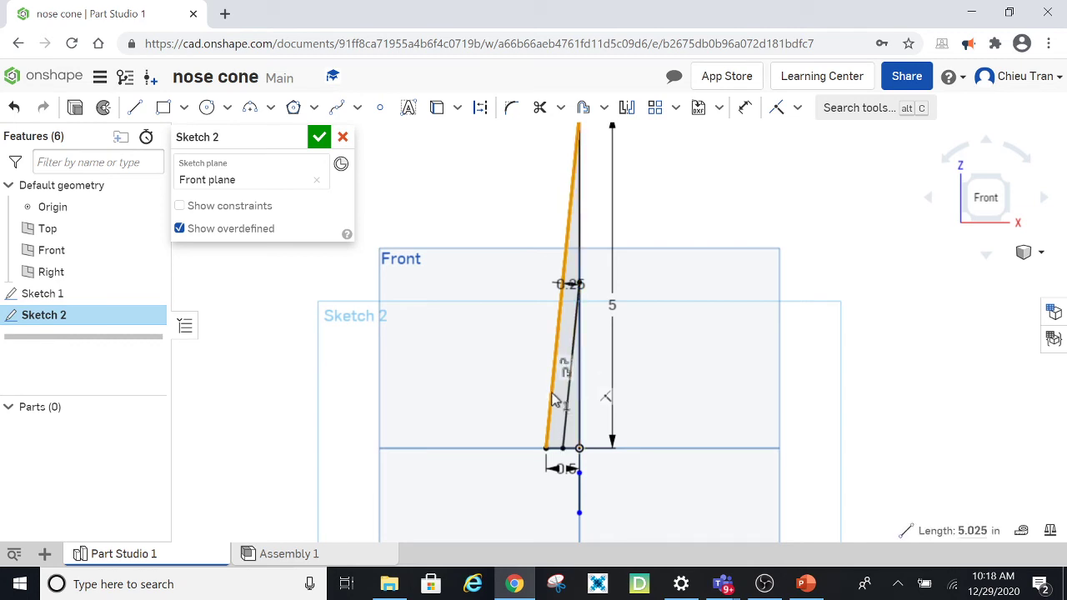
Add a 5.7105931° angle dimension on the inner slanted line at the base.
left_click(745, 107)
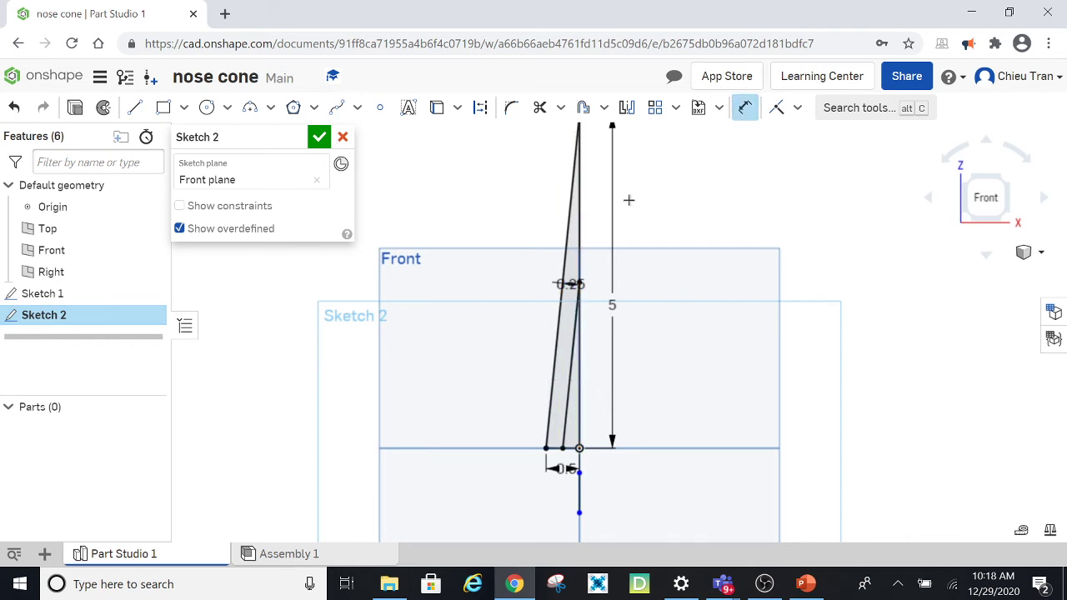
left_click(572, 370)
left_click(574, 420)
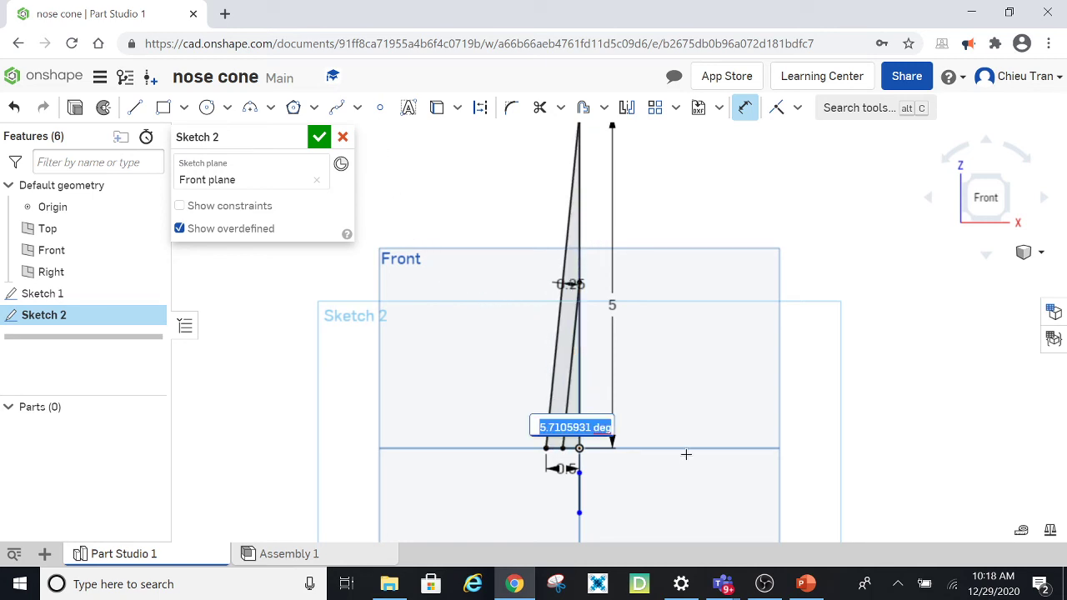
key("Return")
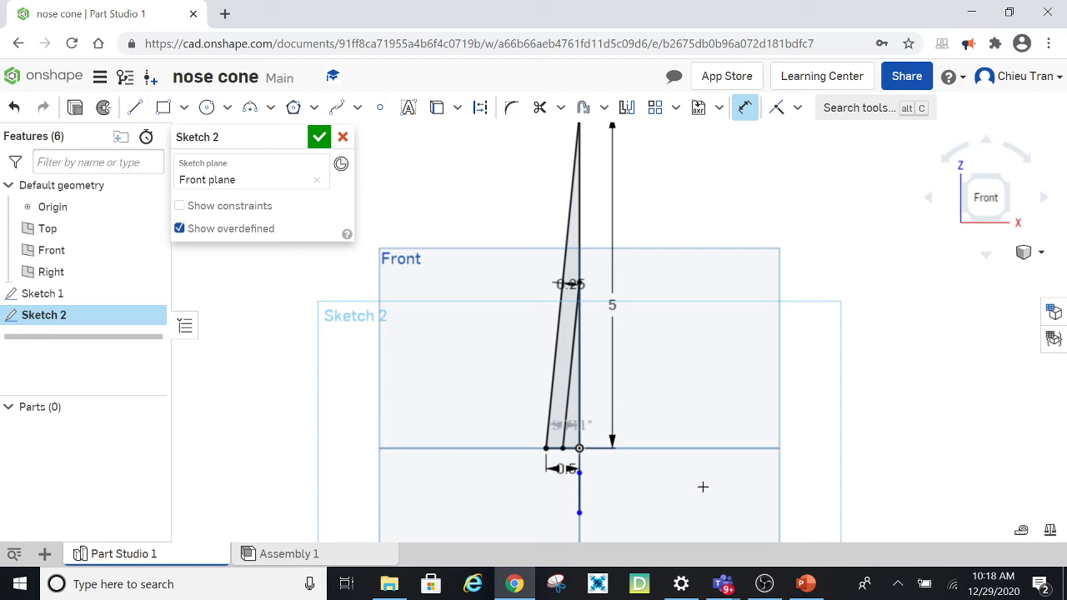
left_click_drag(993, 200, 911, 356)
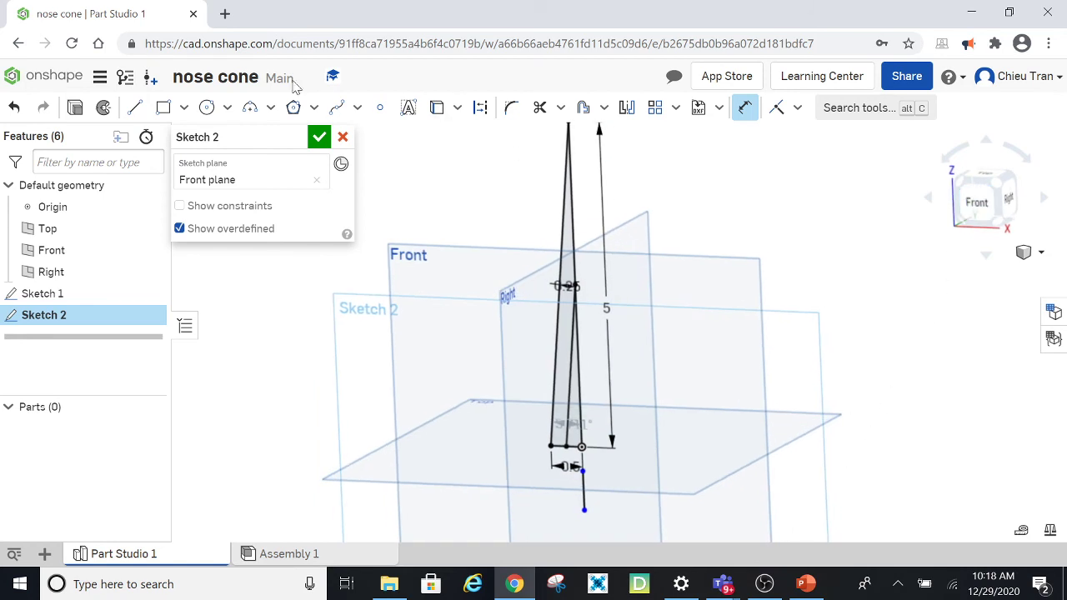
Finish the sketch and fully revolve the triangular profile around the short vertical line.
left_click(320, 139)
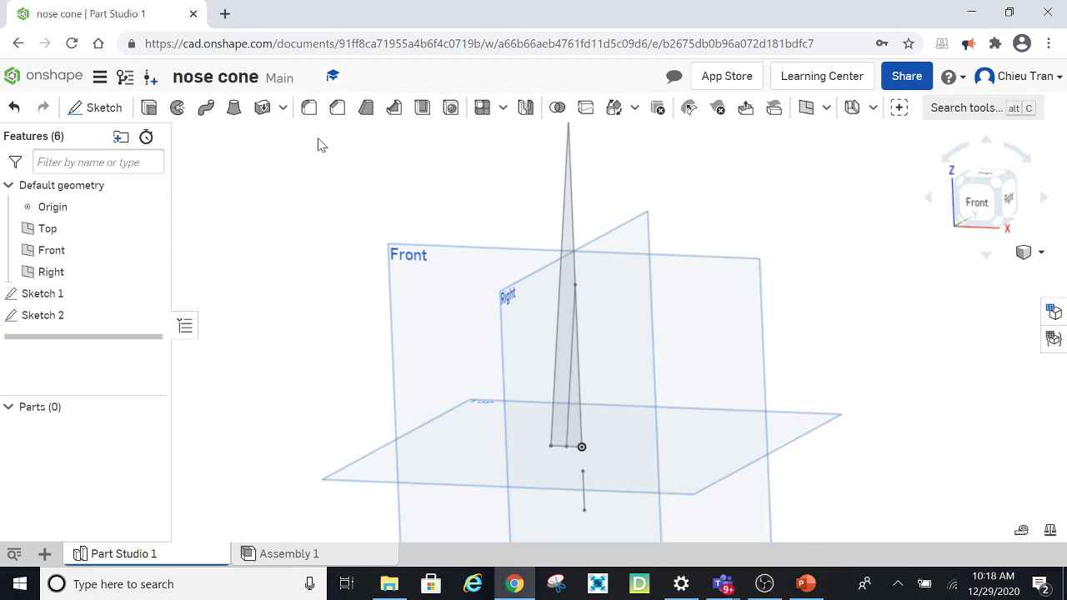
left_click(177, 108)
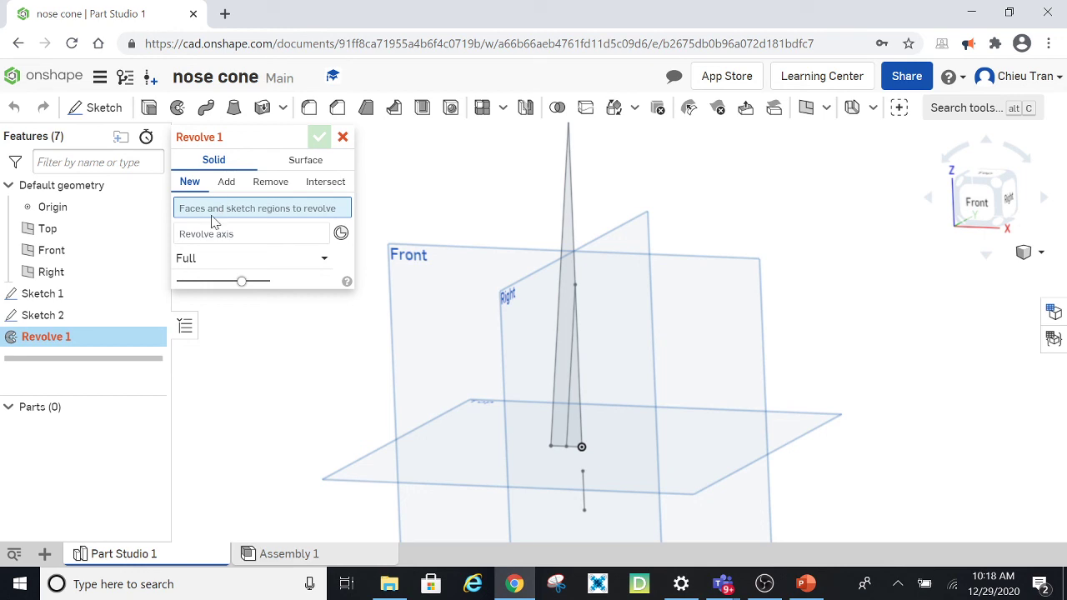
left_click(565, 326)
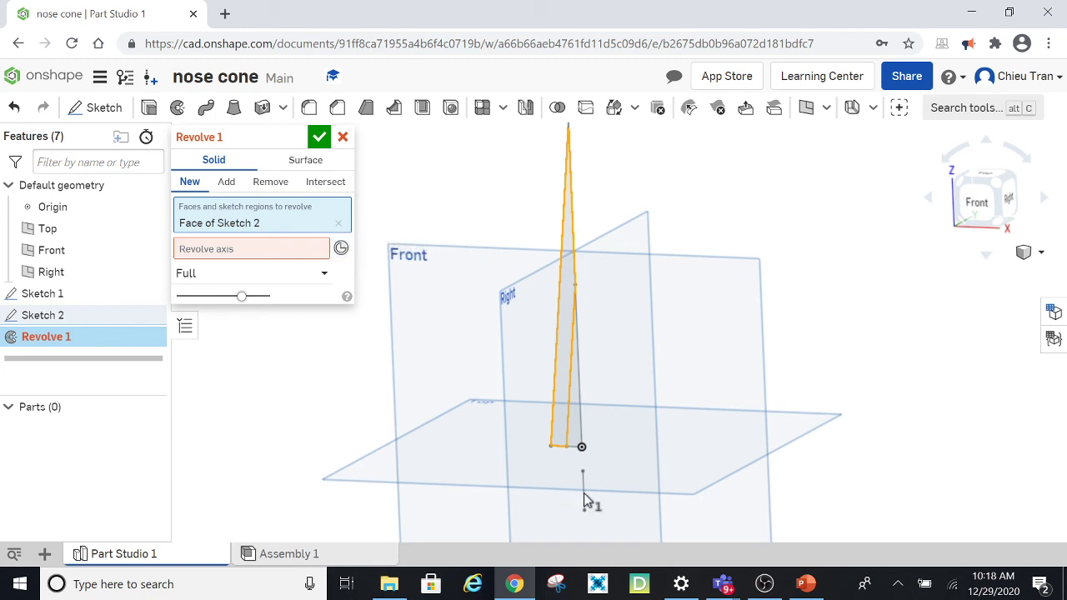
left_click(271, 251)
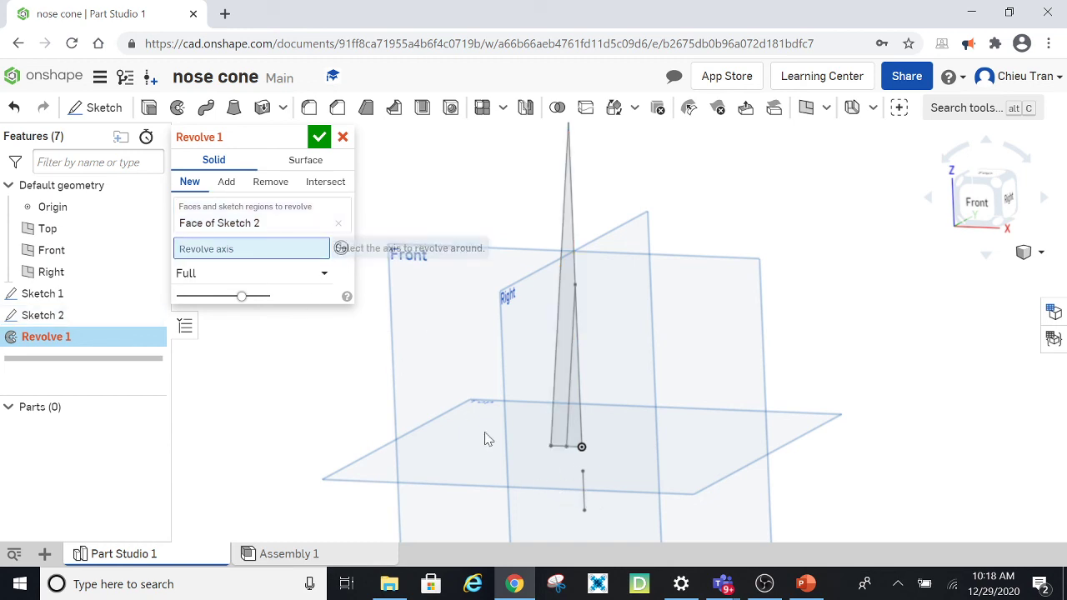
left_click(584, 490)
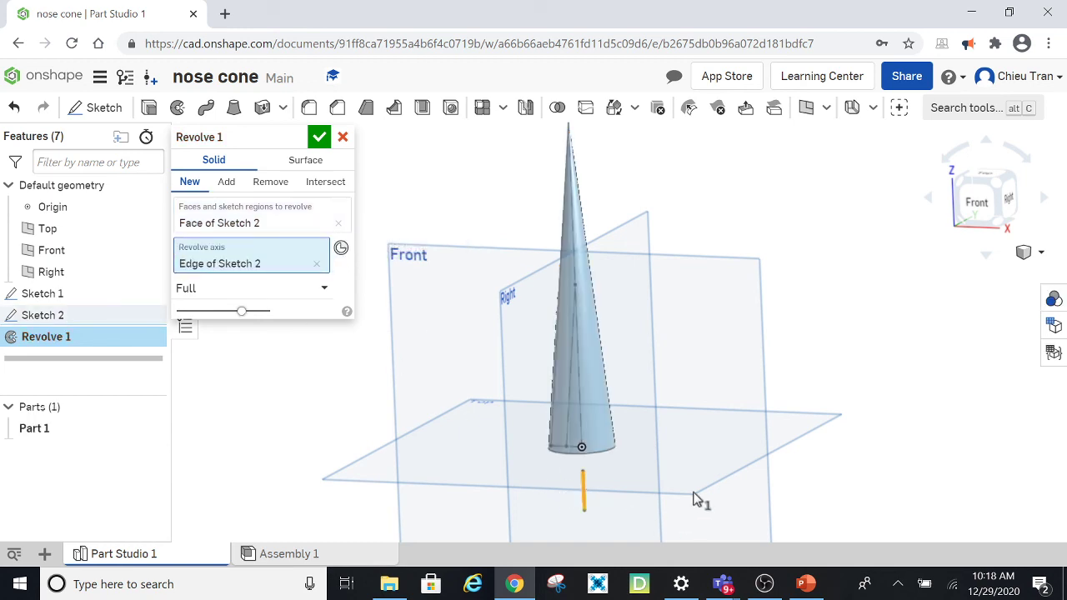
left_click_drag(977, 205, 972, 125)
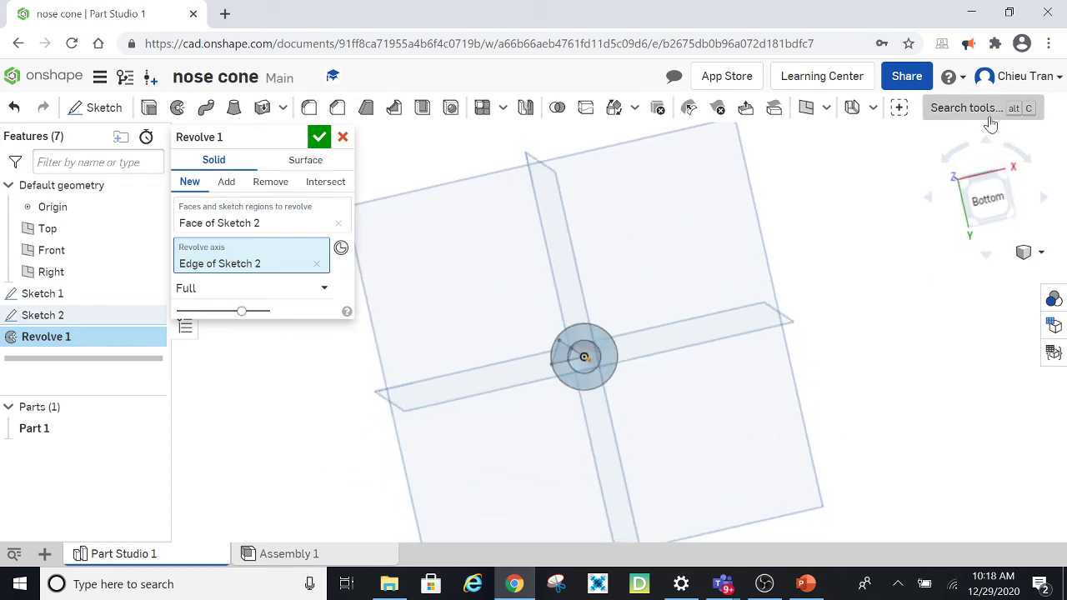
left_click_drag(984, 179, 984, 218)
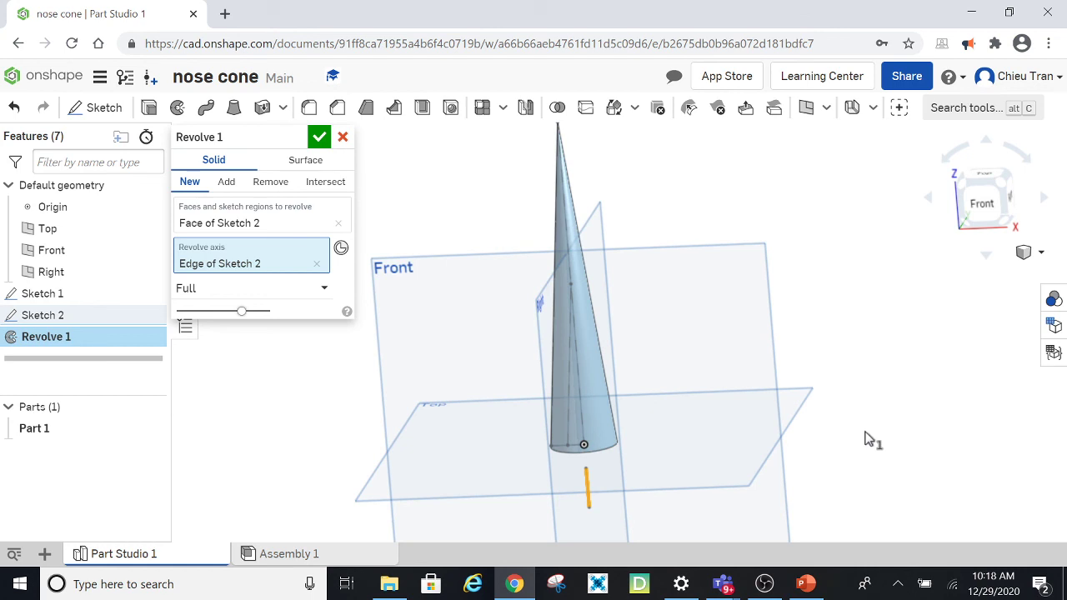
left_click(342, 138)
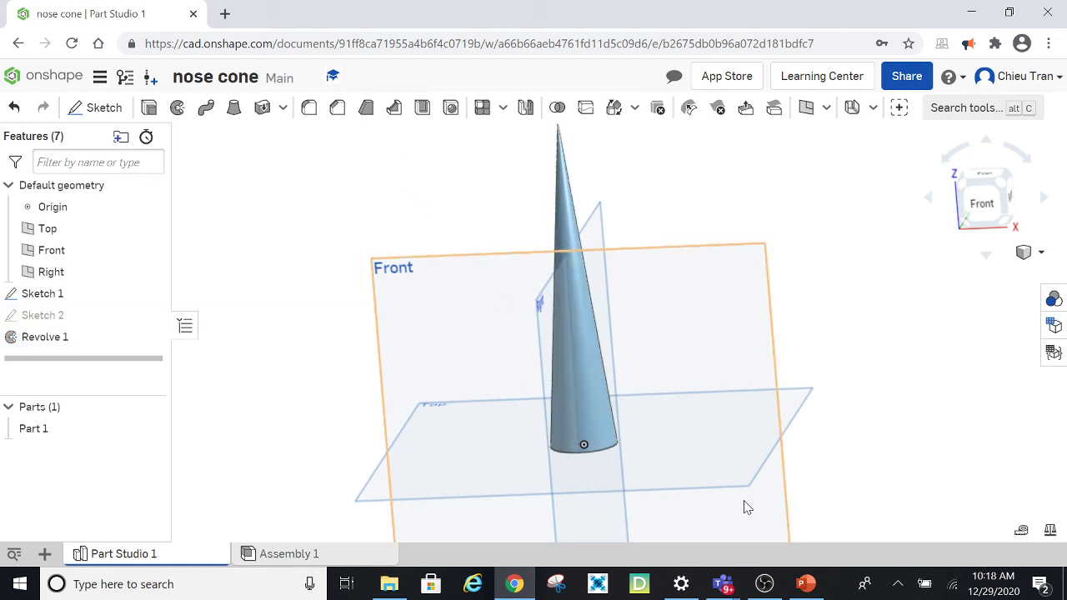